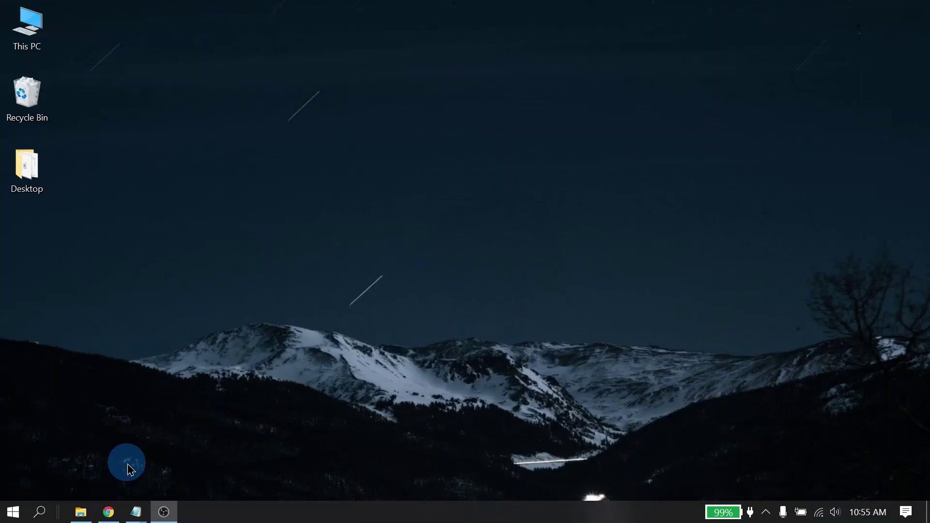
- In Chrome, search Google for 'Rescue and Smart Assistant'
{"action": "left_click", "coordinate": [109, 512]}
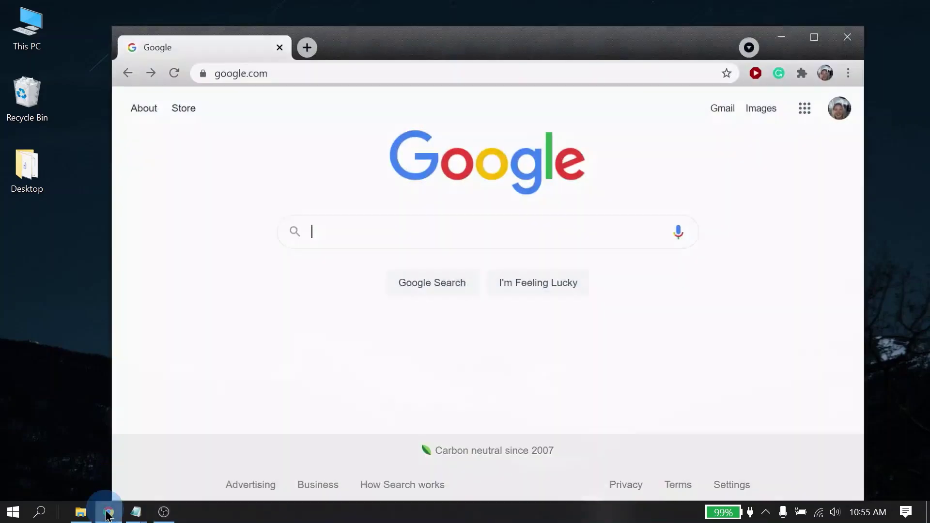
{"action": "left_click", "coordinate": [328, 226]}
{"action": "type", "text": "Rescue and Smart Assistant"}
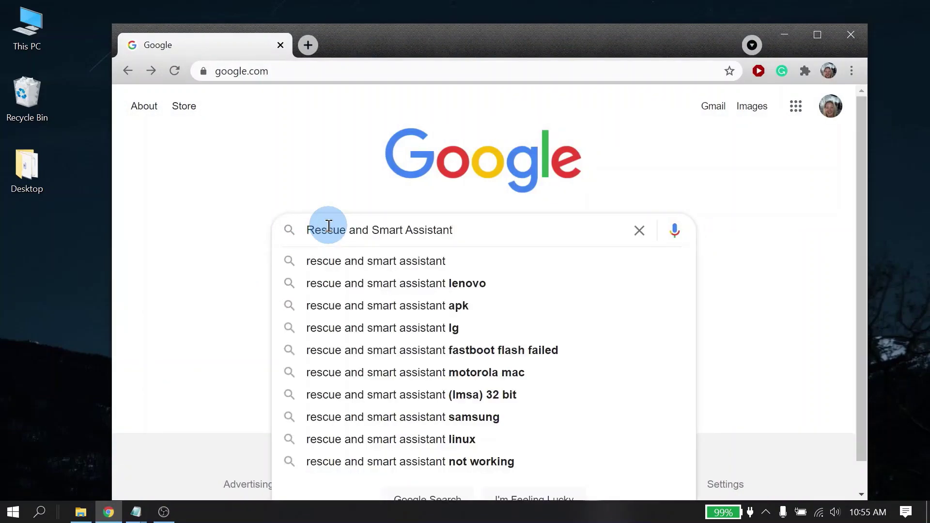
{"action": "key", "text": "Return"}
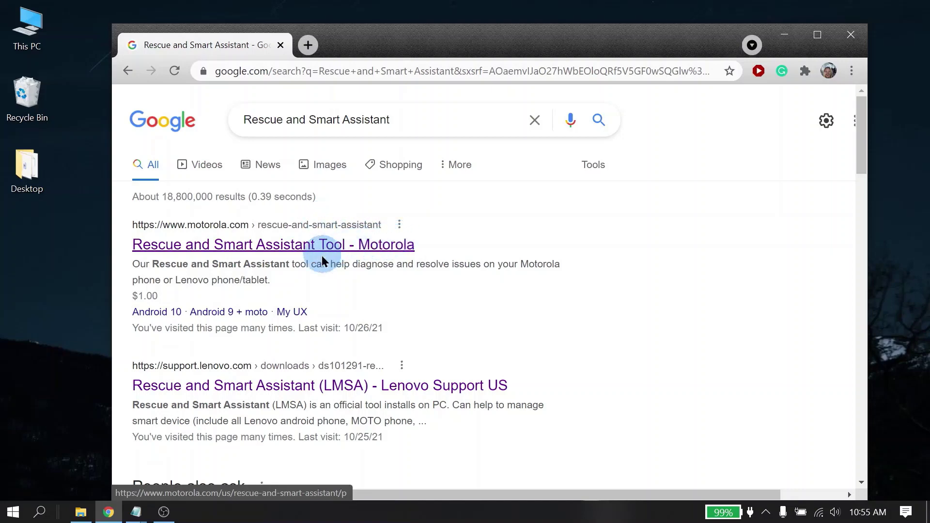
- Open Motorola's Rescue and Smart Assistant Tool result and go to its download page
{"action": "left_click", "coordinate": [259, 246]}
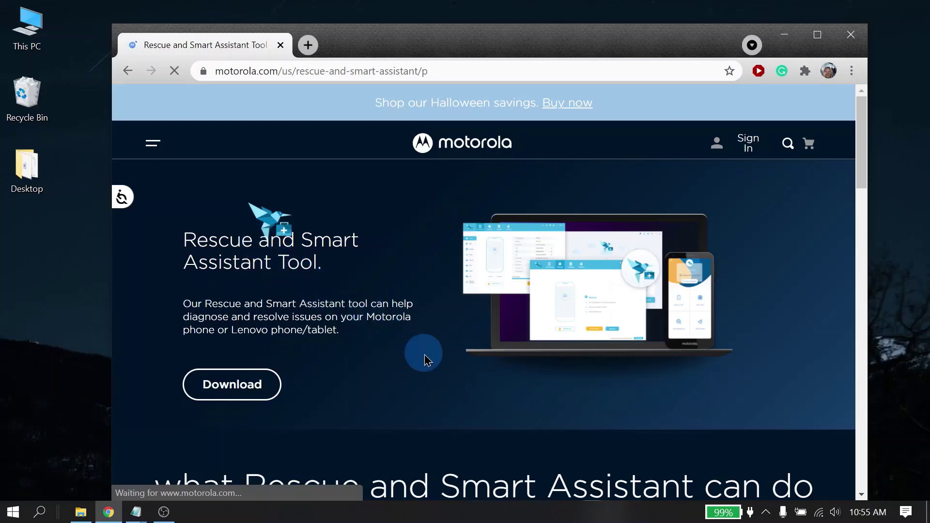
{"action": "scroll", "coordinate": [425, 359], "scroll_direction": "down", "scroll_amount": 1}
{"action": "scroll", "coordinate": [425, 359], "scroll_direction": "down", "scroll_amount": 3}
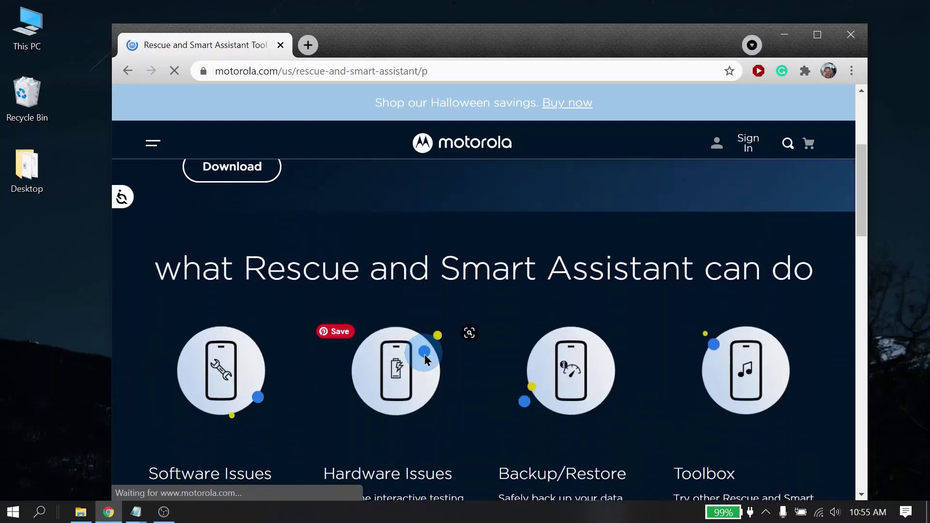
{"action": "scroll", "coordinate": [425, 359], "scroll_direction": "up", "scroll_amount": 3}
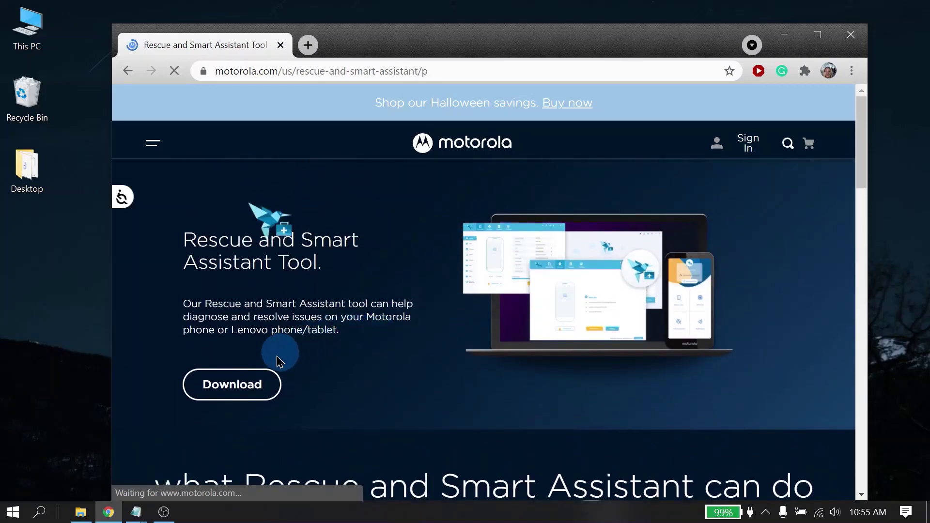
{"action": "left_click", "coordinate": [234, 394]}
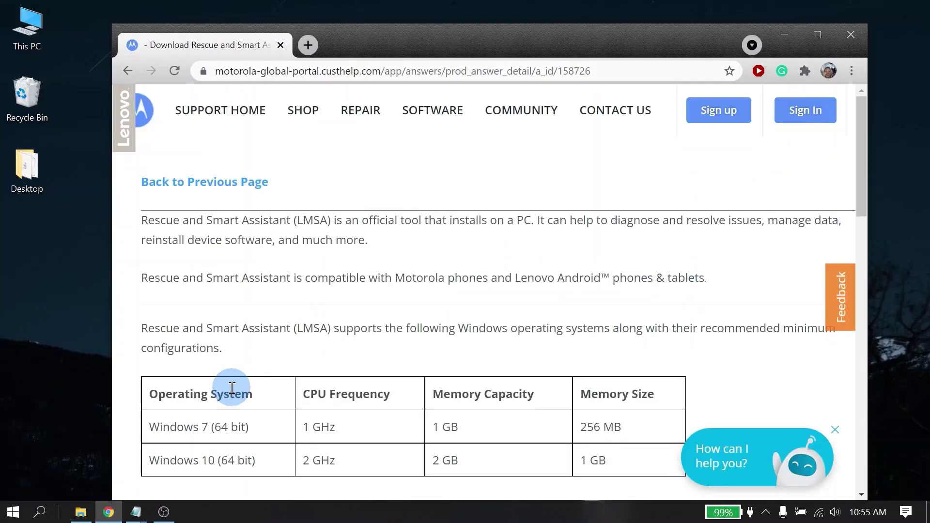
- Download the Rescue_and_Smart_Assistant_v5.8.0.25_prod_setup.exe installer and show it in the Downloads folder
{"action": "scroll", "coordinate": [297, 379], "scroll_direction": "down", "scroll_amount": 3}
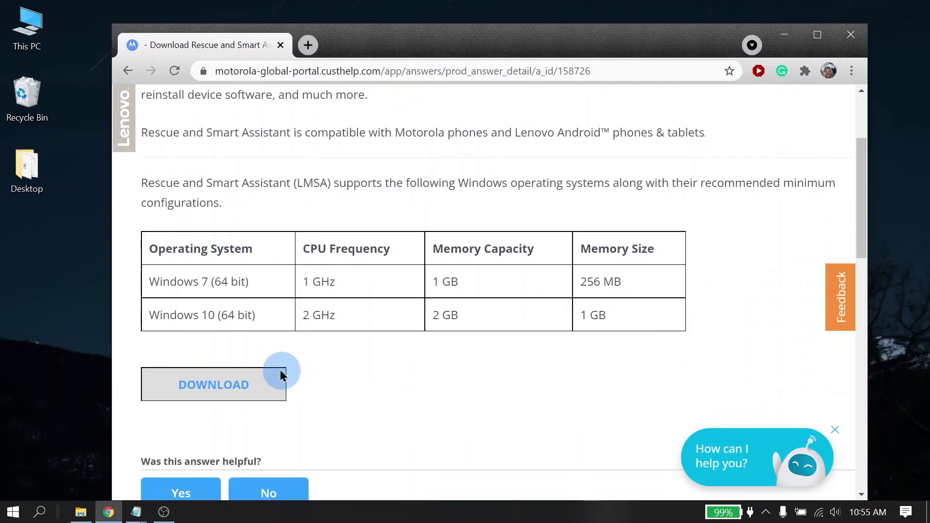
{"action": "left_click", "coordinate": [212, 386]}
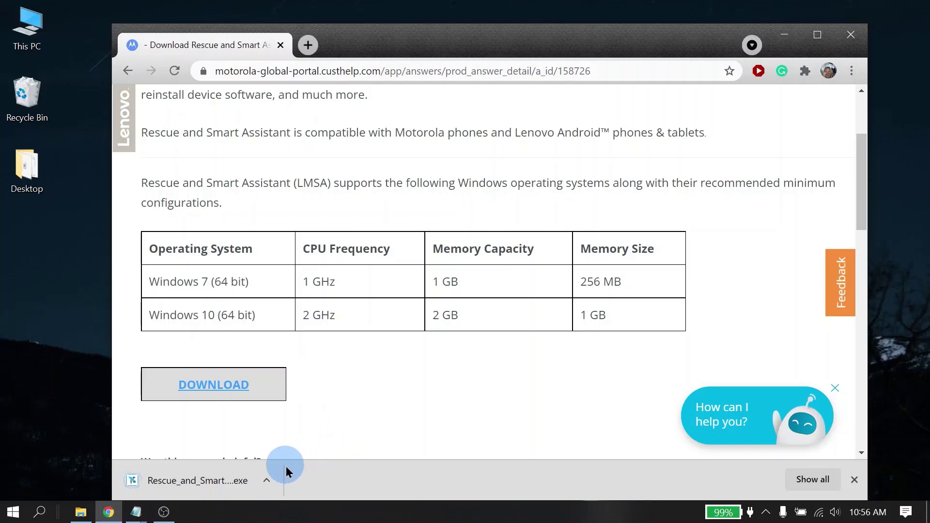
{"action": "left_click", "coordinate": [266, 480]}
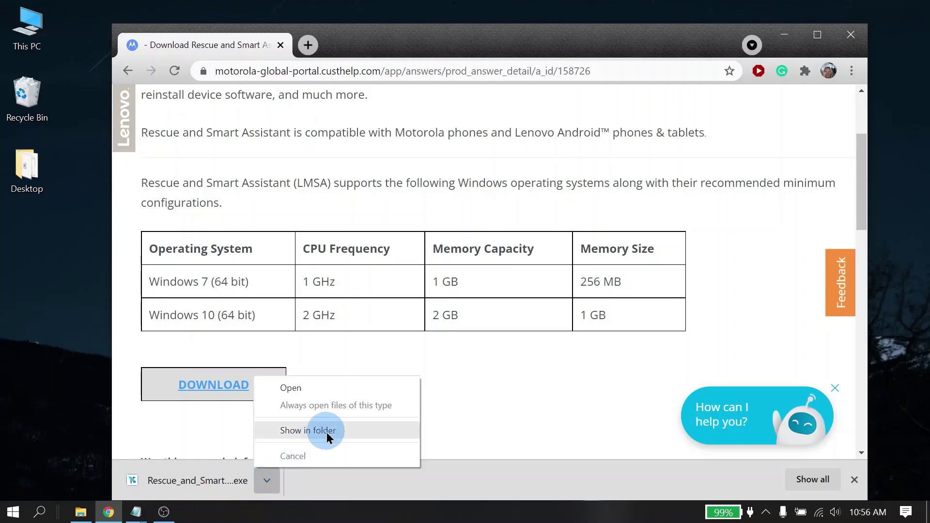
{"action": "left_click", "coordinate": [308, 430]}
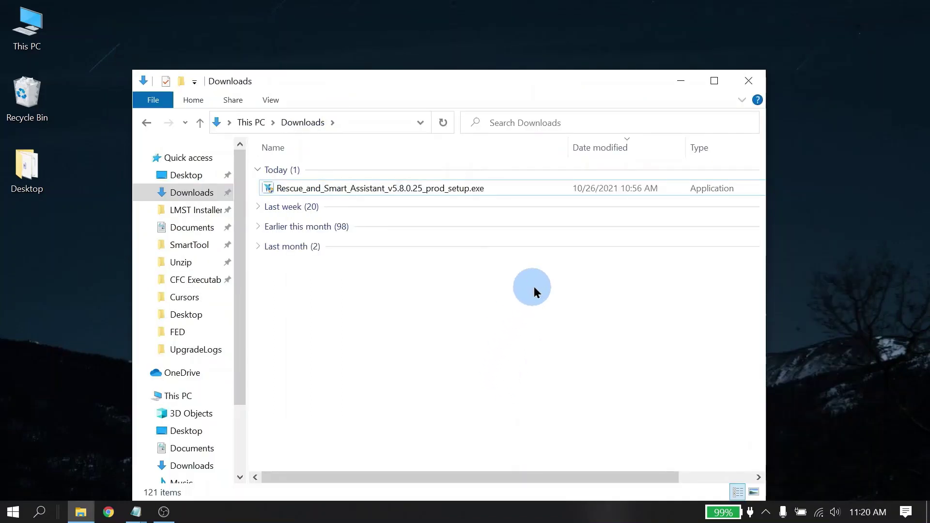
- Run Rescue_and_Smart_Assistant_v5.8.0.25_prod_setup.exe from the Downloads folder
{"action": "left_click", "coordinate": [444, 191]}
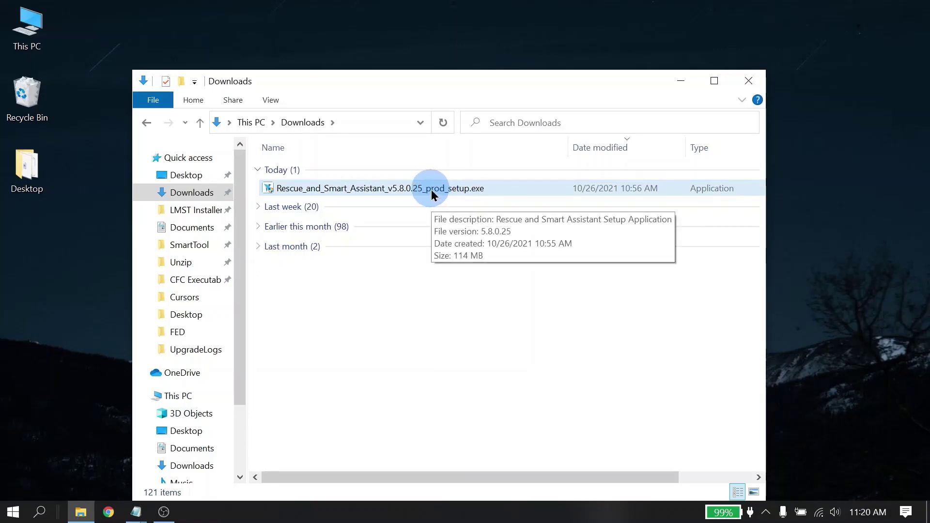
{"action": "left_click", "coordinate": [432, 194]}
{"action": "double_click", "coordinate": [465, 192]}
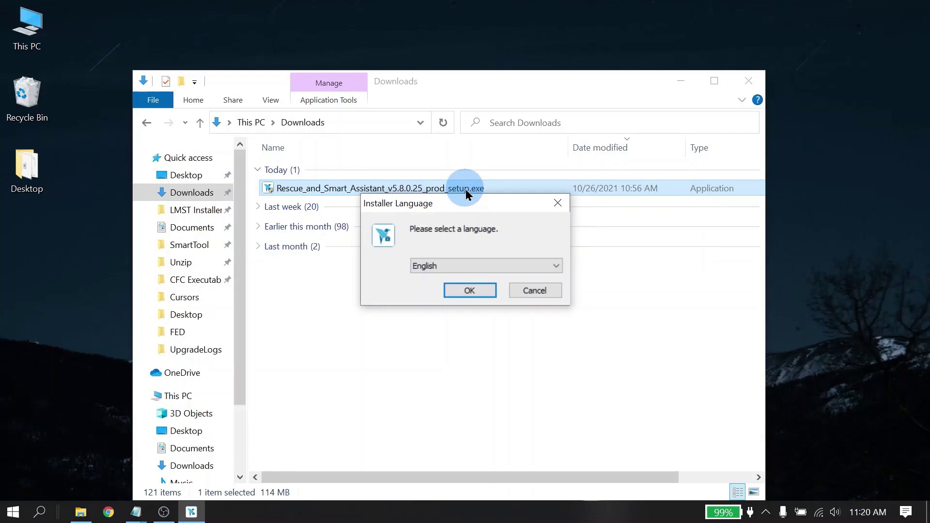
- Keep English as the installer language and start the setup wizard
{"action": "left_click", "coordinate": [555, 266]}
{"action": "left_click", "coordinate": [556, 268]}
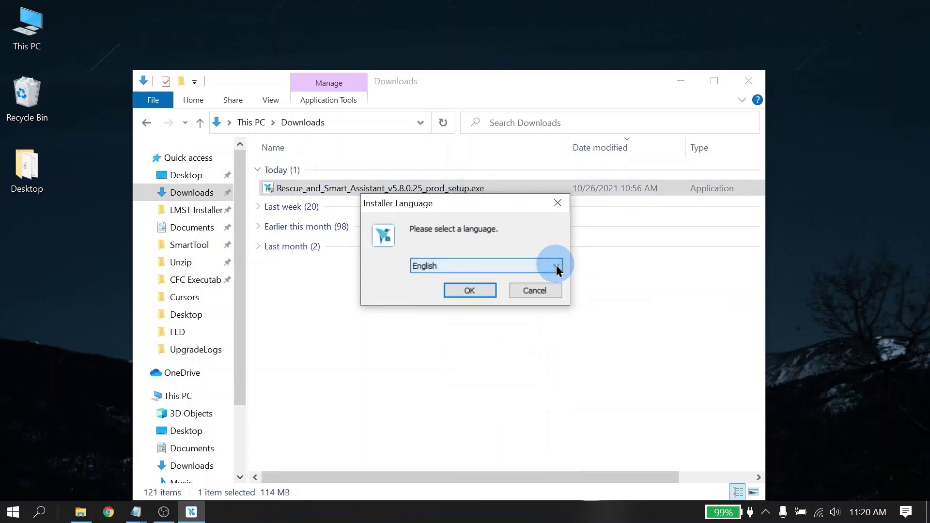
{"action": "left_click", "coordinate": [465, 291]}
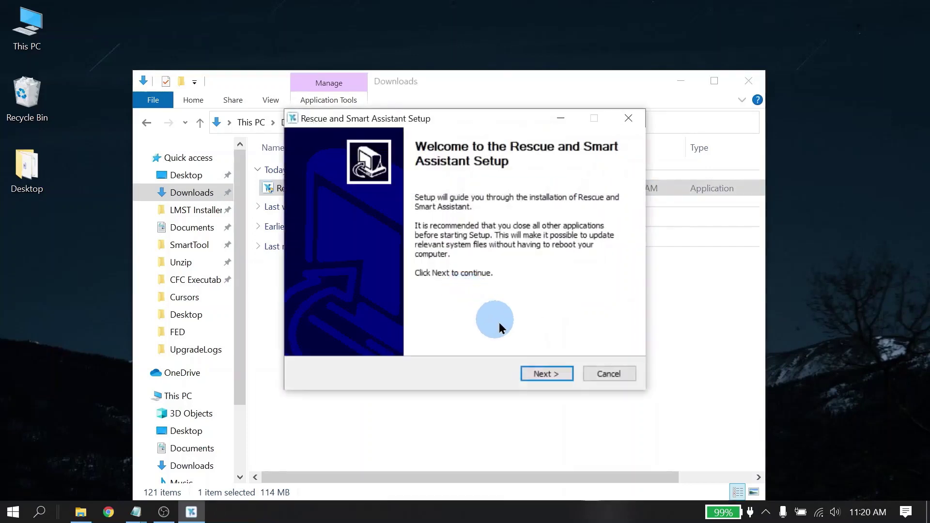
- Accept the licence, install to the default folder, and finish setup
{"action": "left_click", "coordinate": [546, 375]}
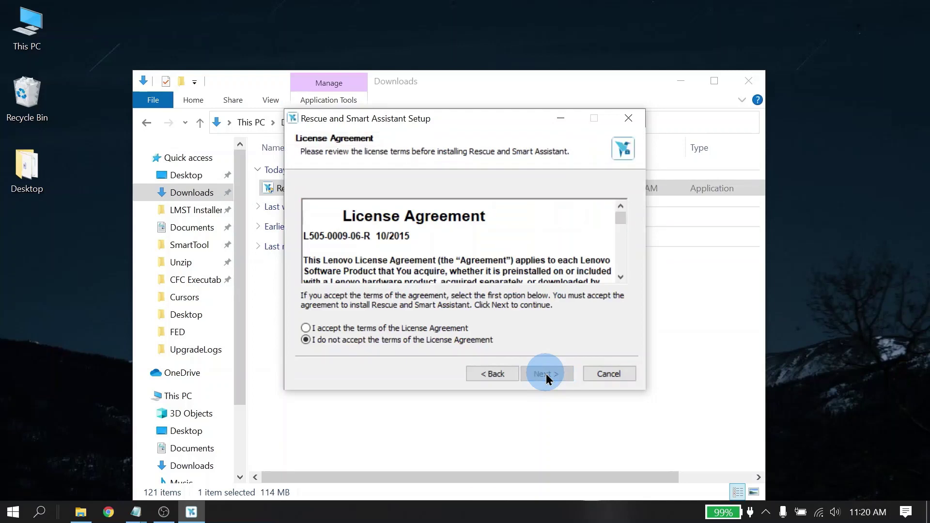
{"action": "left_click", "coordinate": [416, 328]}
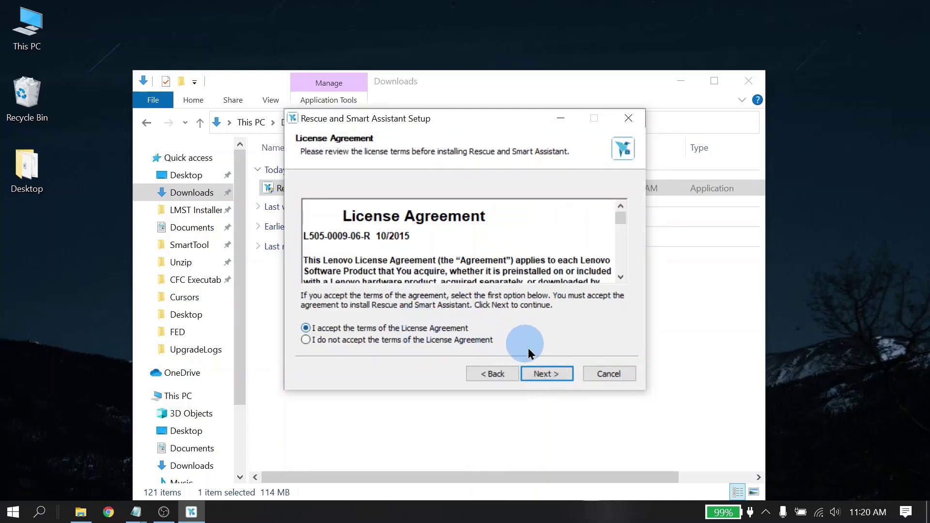
{"action": "left_click", "coordinate": [547, 374]}
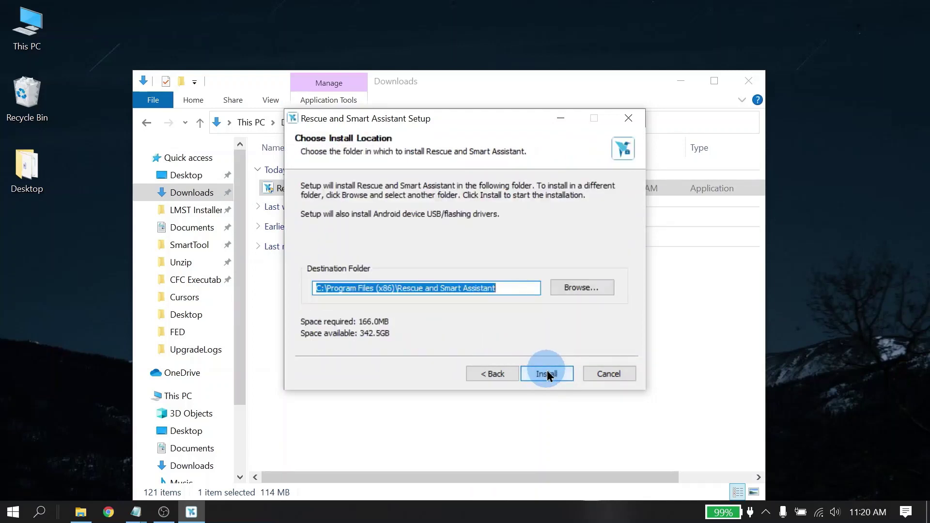
{"action": "left_click", "coordinate": [547, 374]}
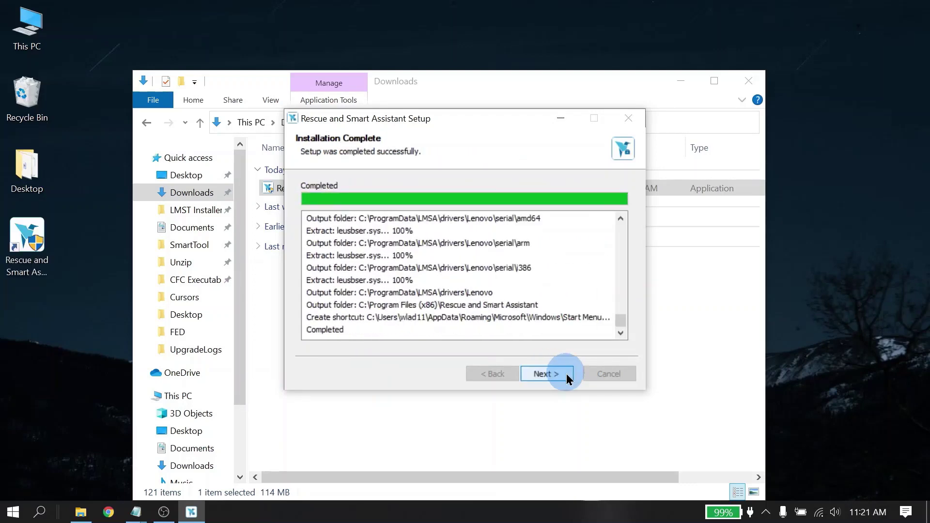
{"action": "left_click", "coordinate": [544, 374]}
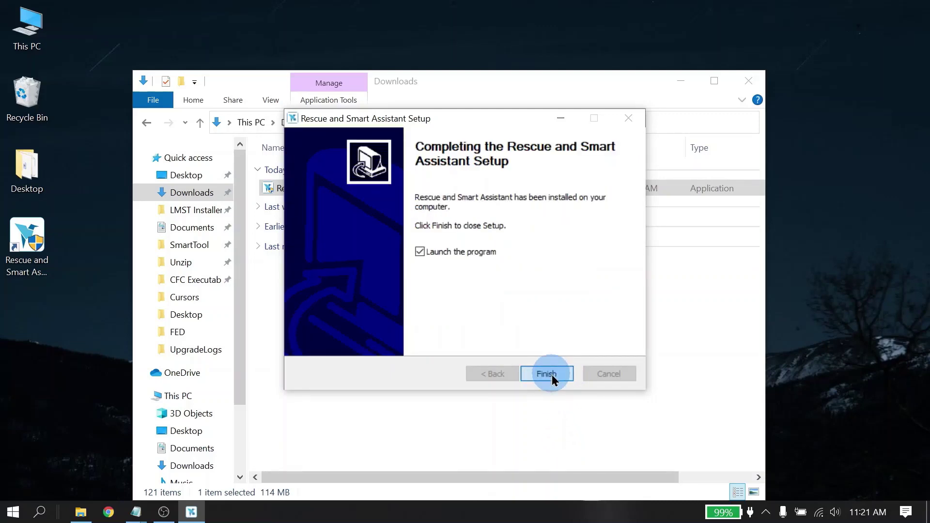
{"action": "left_click", "coordinate": [552, 376]}
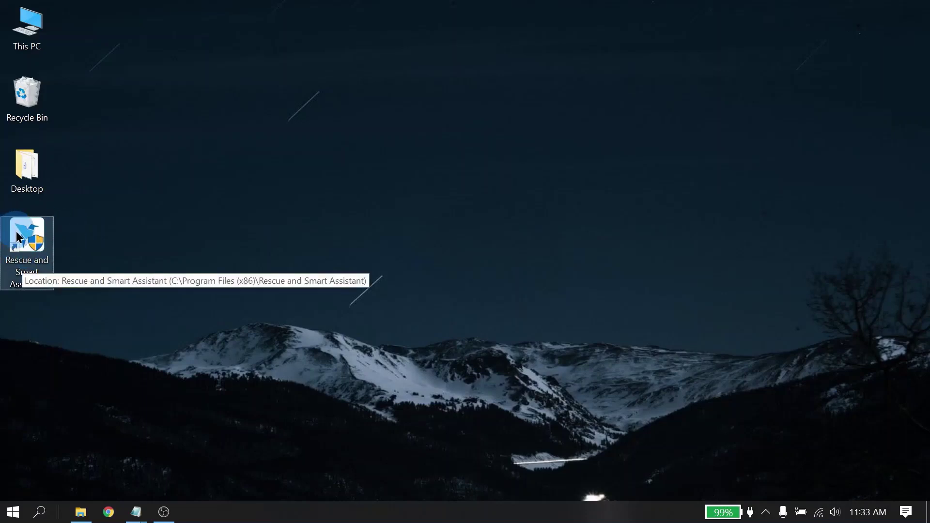
- Launch Rescue and Smart Assistant from its desktop shortcut
{"action": "double_click", "coordinate": [27, 246]}
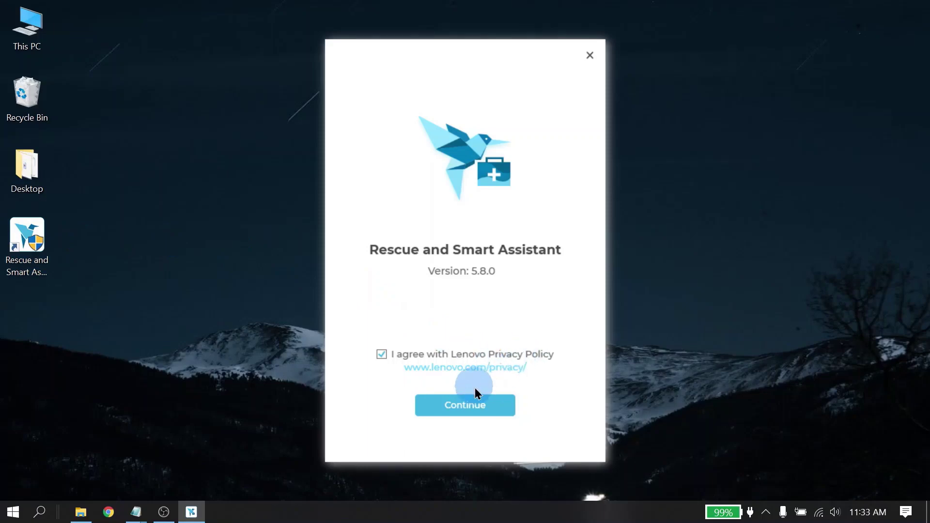
- Continue past the start screen with the Lenovo privacy policy accepted
{"action": "left_click", "coordinate": [454, 410]}
{"action": "left_click", "coordinate": [454, 411]}
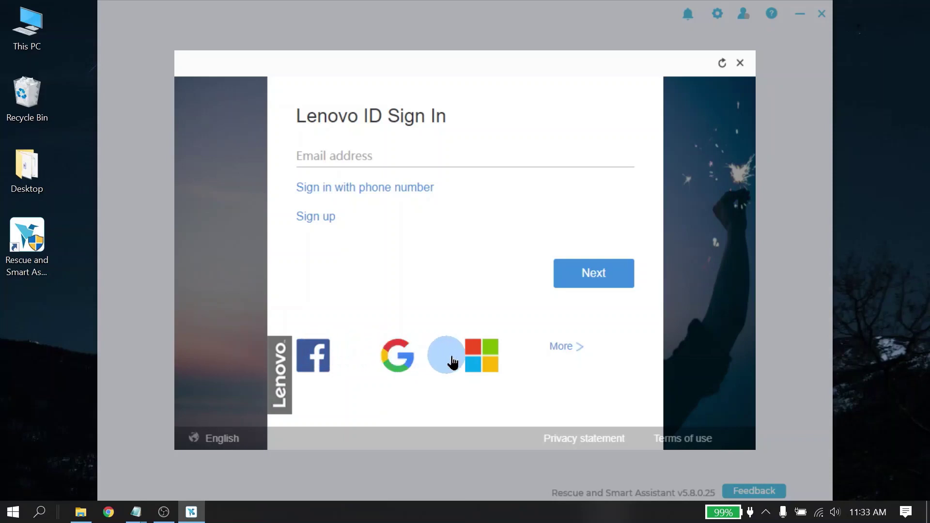
- Look over the extra social sign-in options, then sign in to Lenovo ID with Google
{"action": "left_click", "coordinate": [572, 347]}
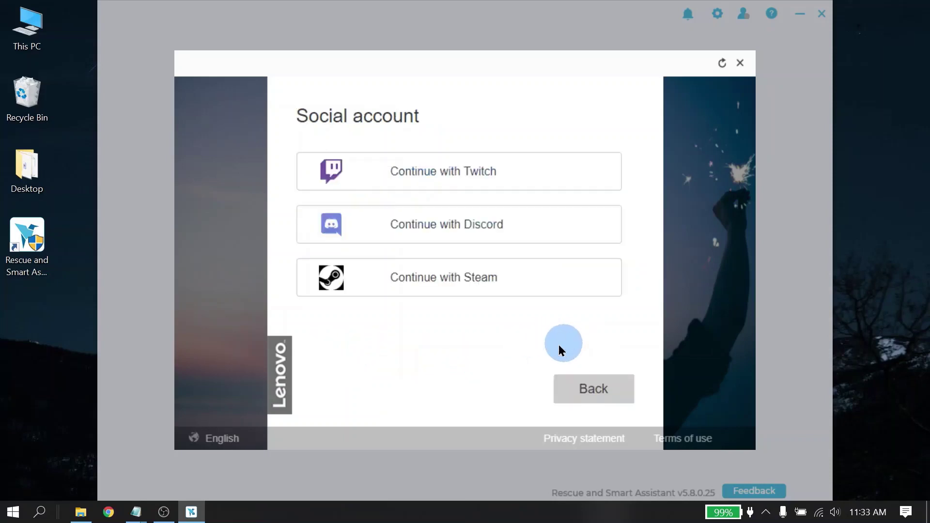
{"action": "left_click", "coordinate": [588, 393]}
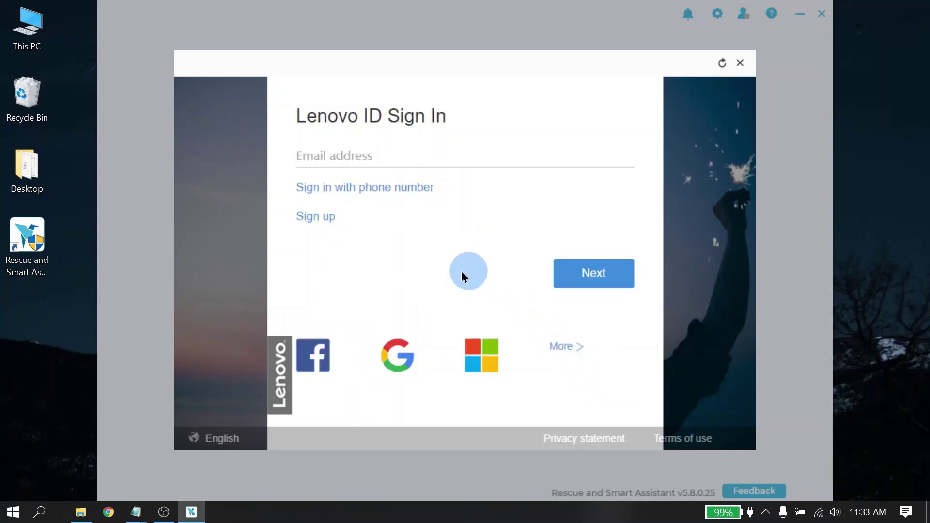
{"action": "left_click", "coordinate": [395, 359]}
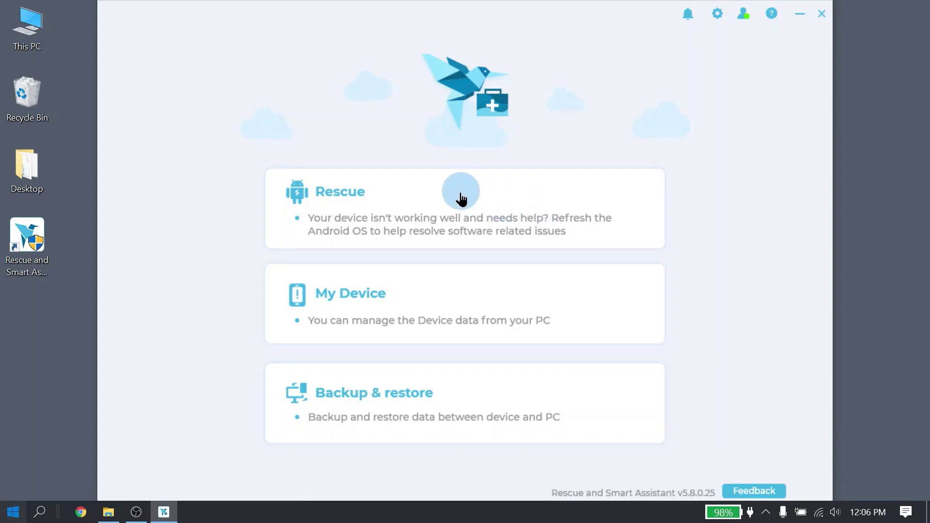
- Open the Rescue section and view, then close, the flashing tutorial
{"action": "left_click", "coordinate": [332, 196]}
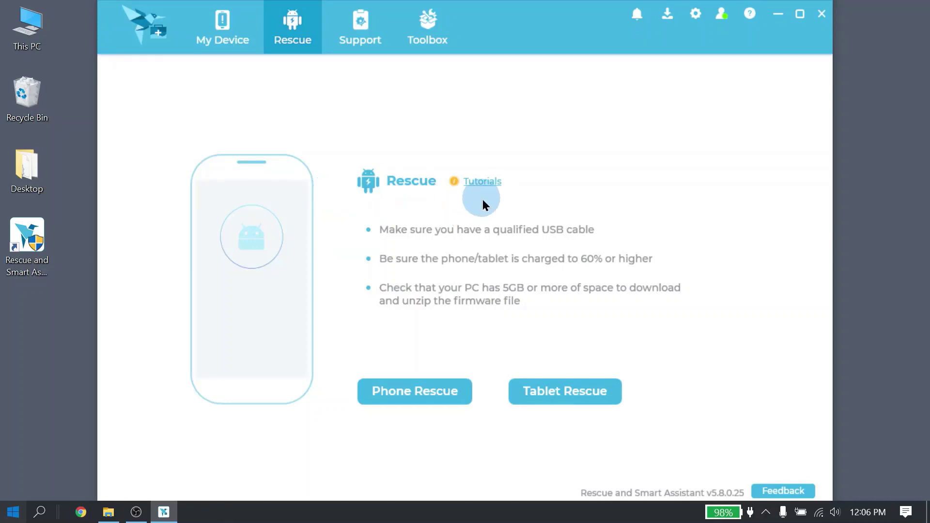
{"action": "left_click", "coordinate": [481, 182]}
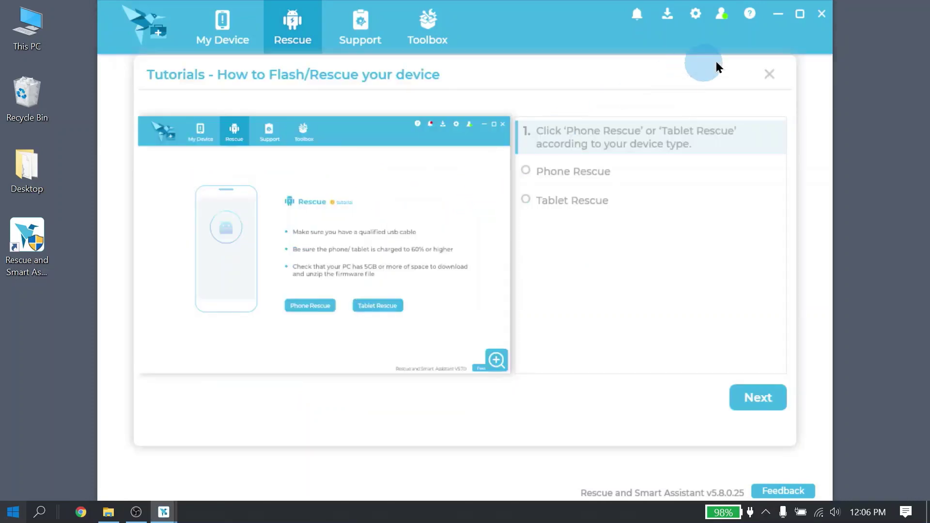
{"action": "left_click", "coordinate": [773, 76]}
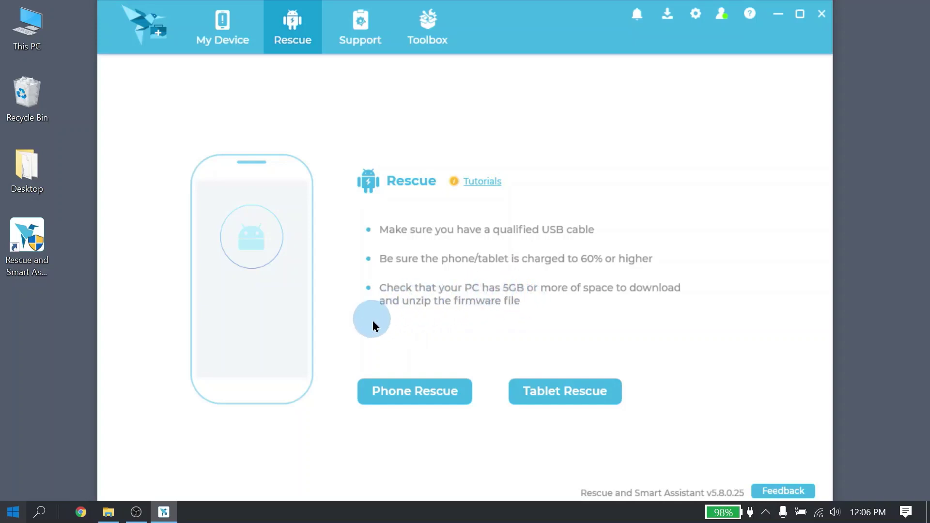
- Start Phone Rescue and go through the power-off, USB cable and volume-down fastboot steps
{"action": "left_click", "coordinate": [400, 398]}
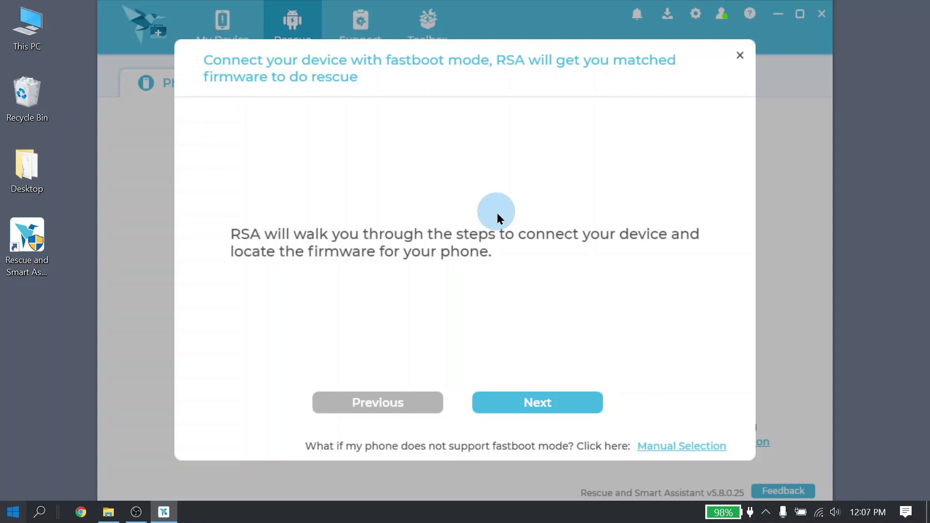
{"action": "left_click", "coordinate": [537, 404]}
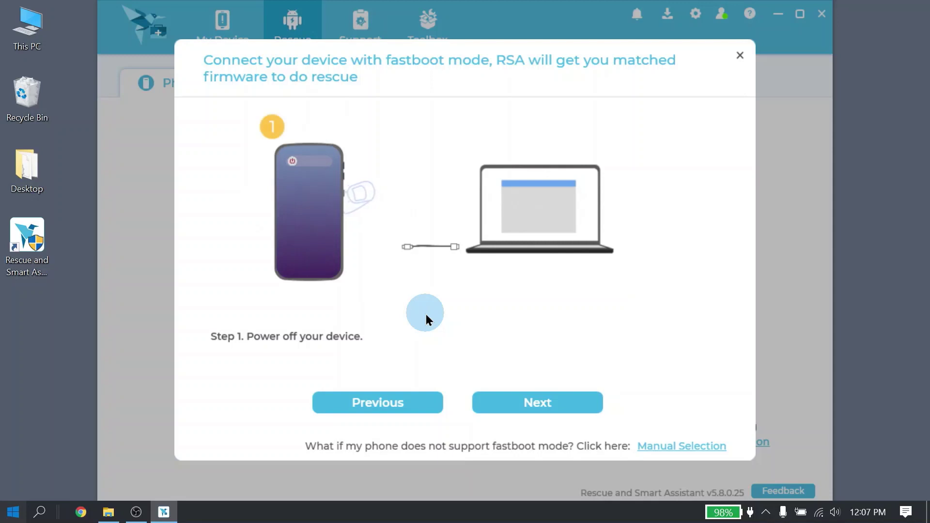
{"action": "left_click", "coordinate": [540, 404]}
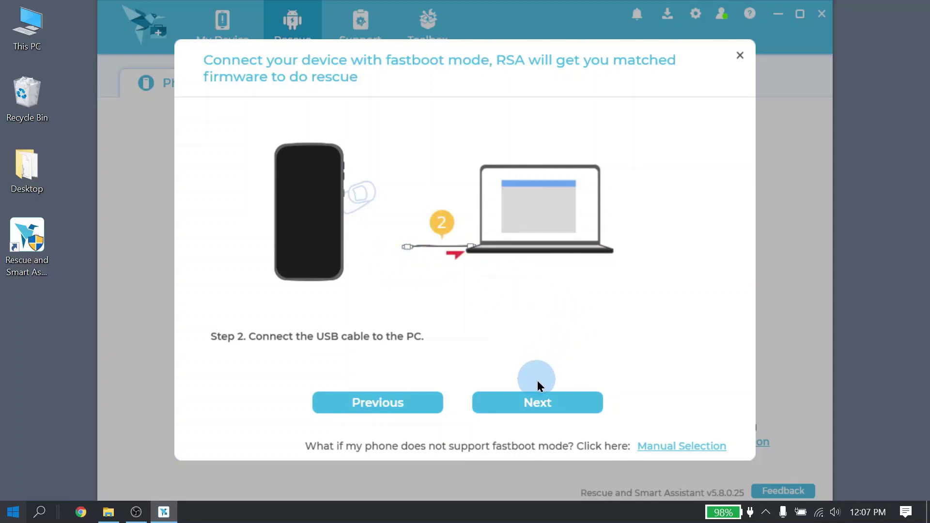
{"action": "left_click", "coordinate": [538, 405]}
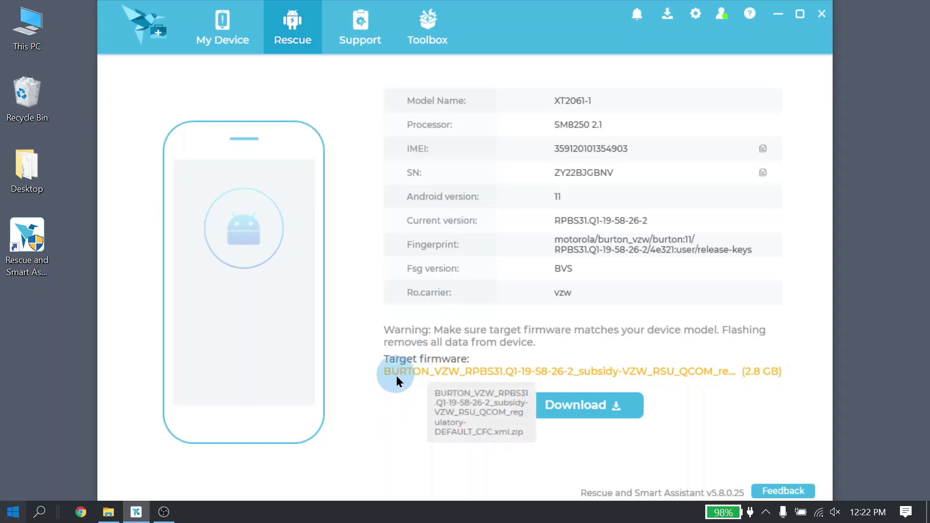
- Download the matched 2.8 GB BURTON_VZW firmware for the XT2061-1 phone
{"action": "left_click", "coordinate": [600, 408]}
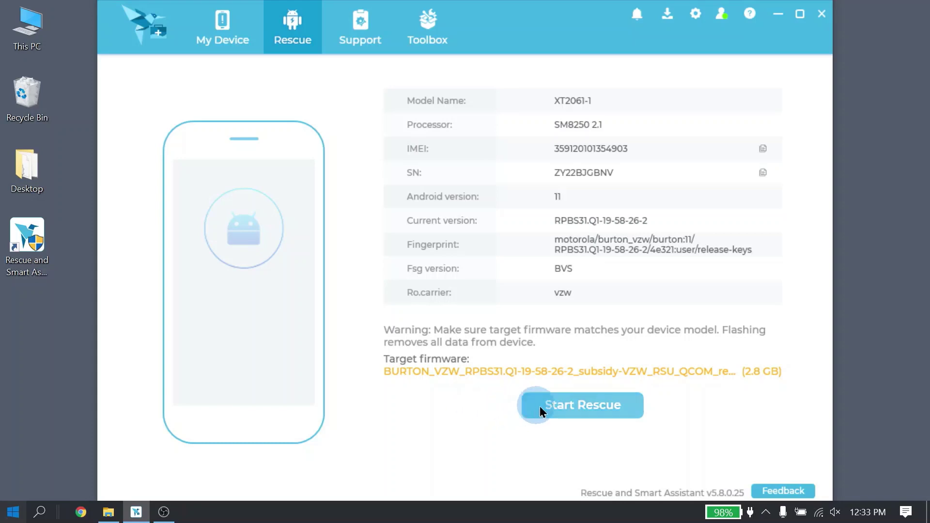
- Start the rescue, accepting the latest-version, information collection and backup warnings to begin flashing
{"action": "left_click", "coordinate": [573, 410]}
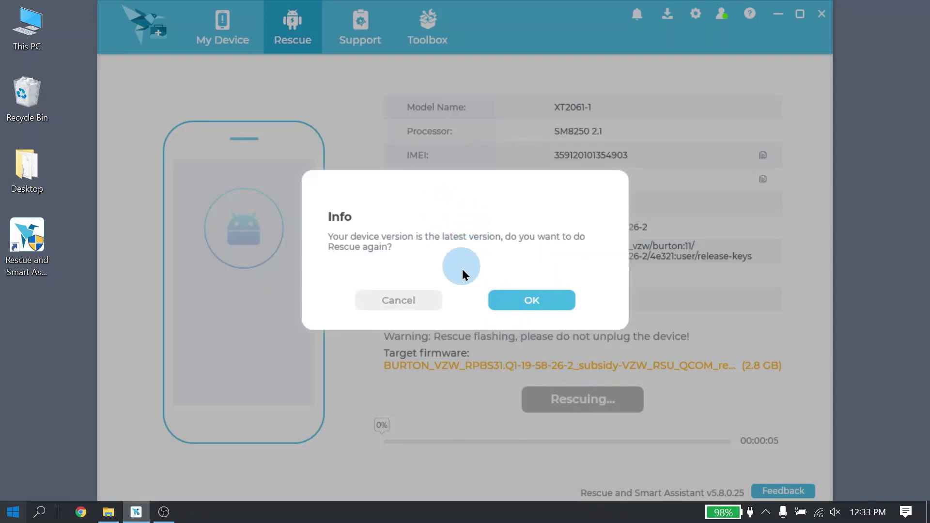
{"action": "left_click", "coordinate": [528, 302]}
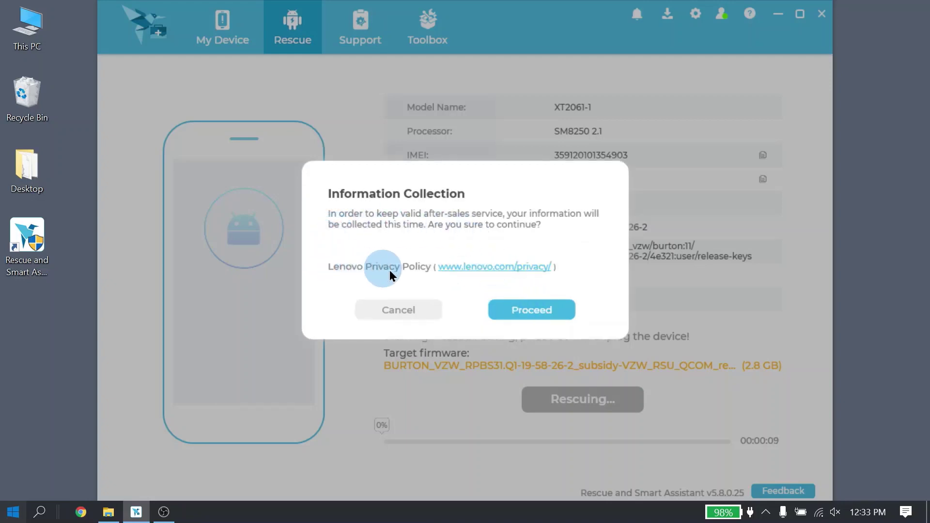
{"action": "left_click", "coordinate": [539, 312]}
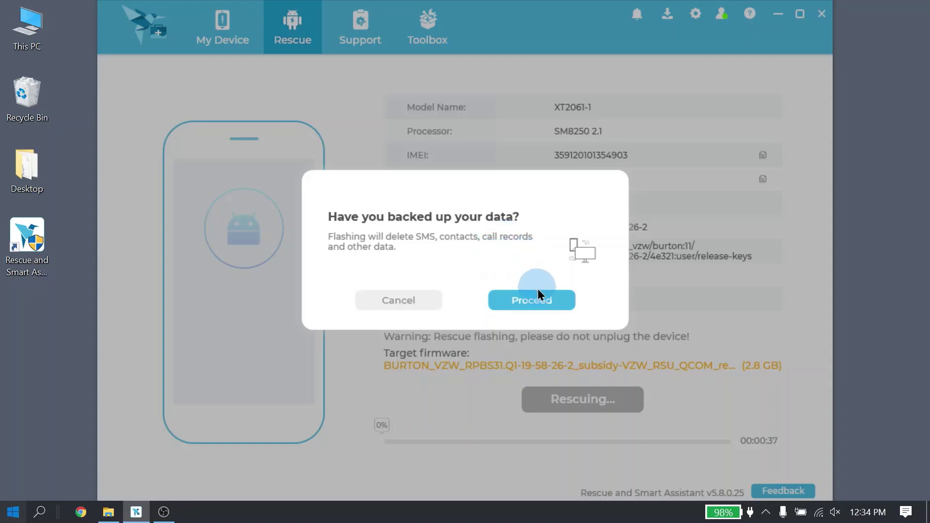
{"action": "left_click", "coordinate": [540, 304]}
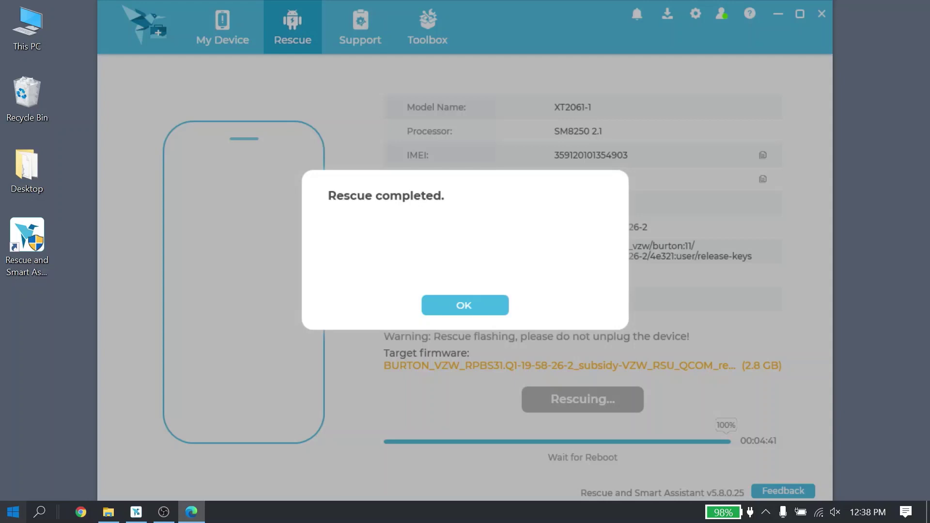
- Acknowledge the Rescue completed message and finish the BURTON_VZW flashing session
{"action": "left_click", "coordinate": [449, 308]}
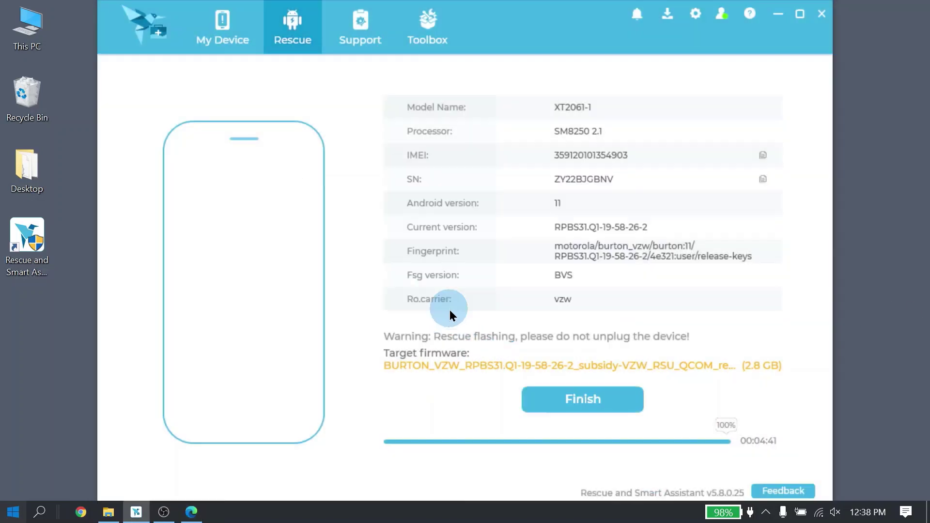
{"action": "left_click", "coordinate": [574, 399]}
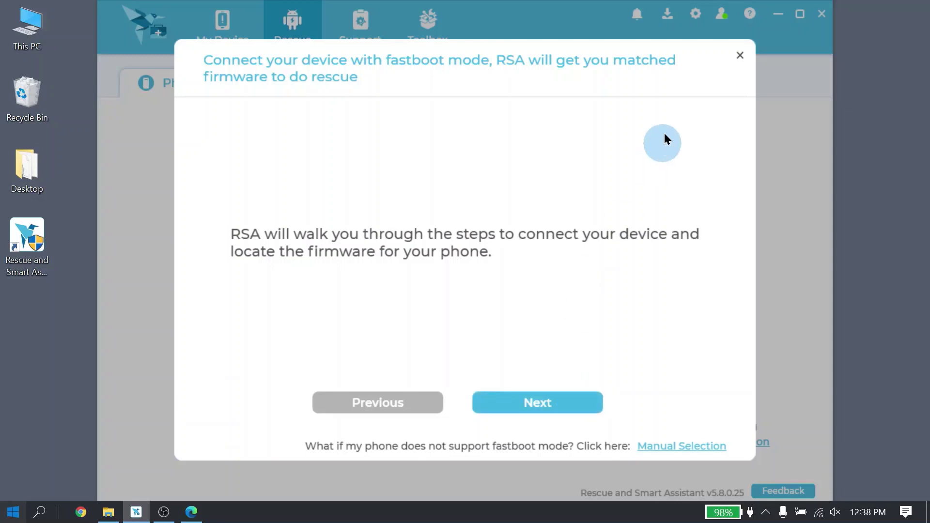
- Dismiss the fastboot connection guide and quit Rescue and Smart Assistant to the desktop
{"action": "left_click", "coordinate": [740, 56]}
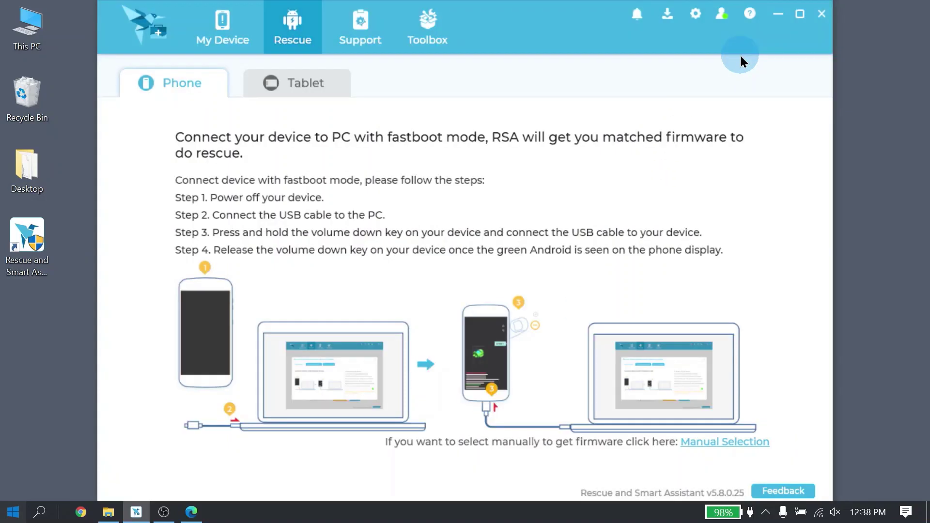
{"action": "left_click", "coordinate": [822, 17]}
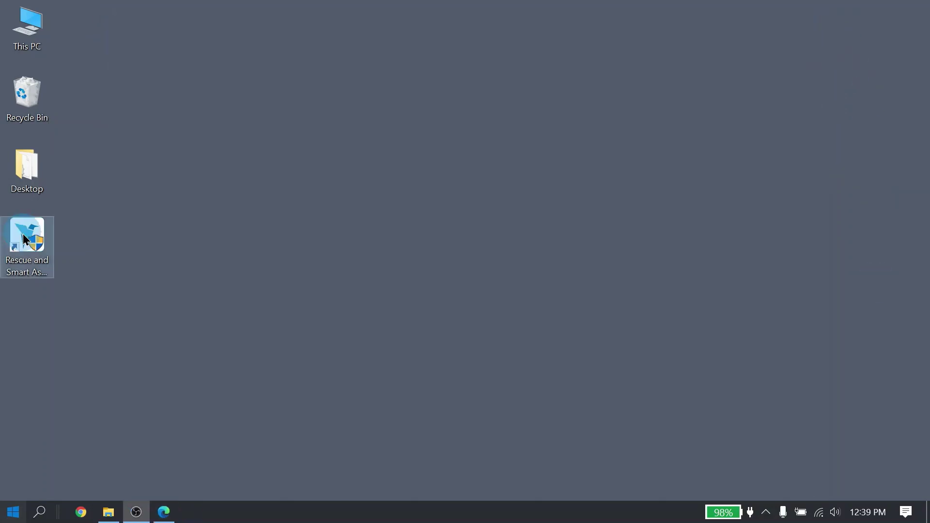